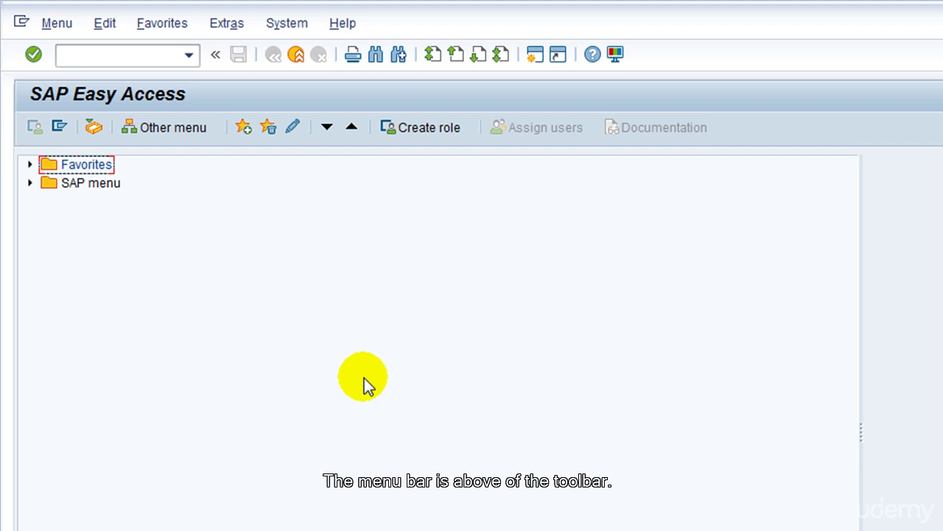
# Review the Menu menu's role-switching options, then show the Edit menu's execute commands
pyautogui.click(56, 23)
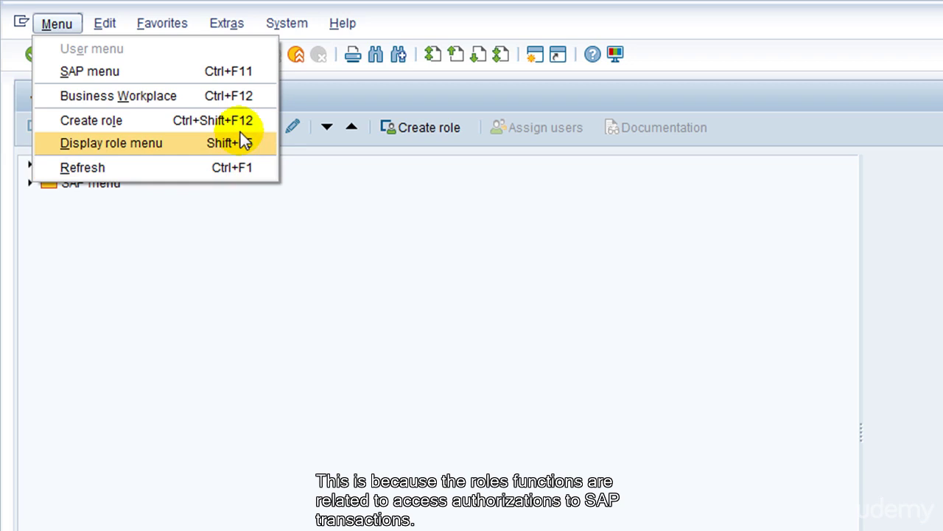
pyautogui.click(107, 29)
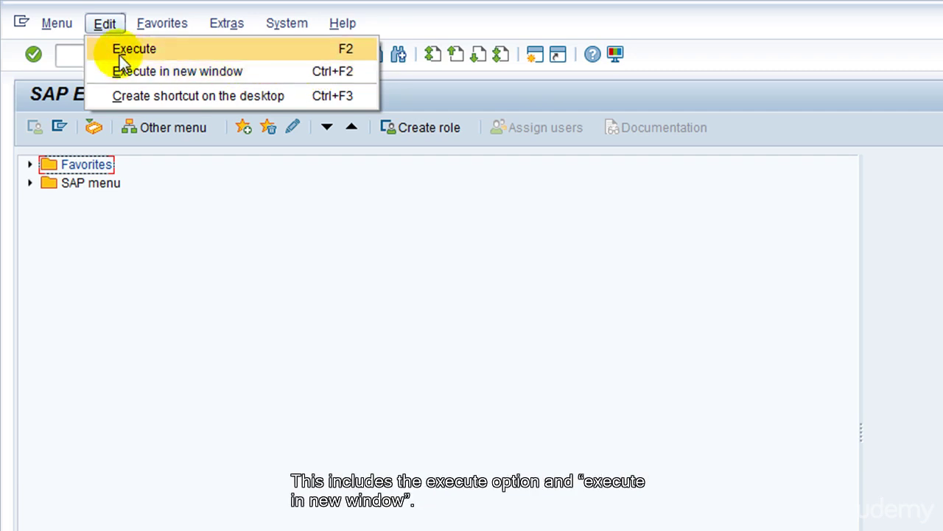
# Expand SAP menu > Accounting > Financial Accounting > General Ledger > Account and execute F-03 Clear
pyautogui.click(31, 183)
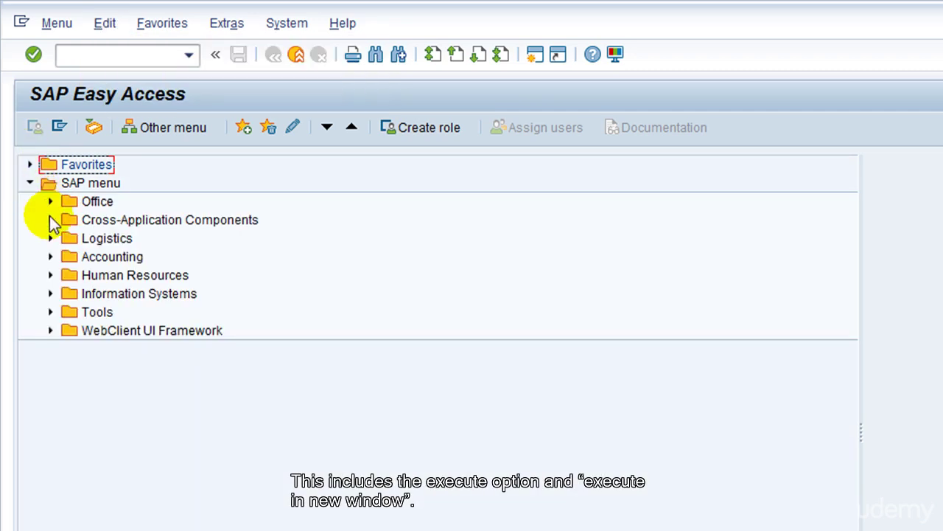
pyautogui.click(51, 257)
pyautogui.click(71, 274)
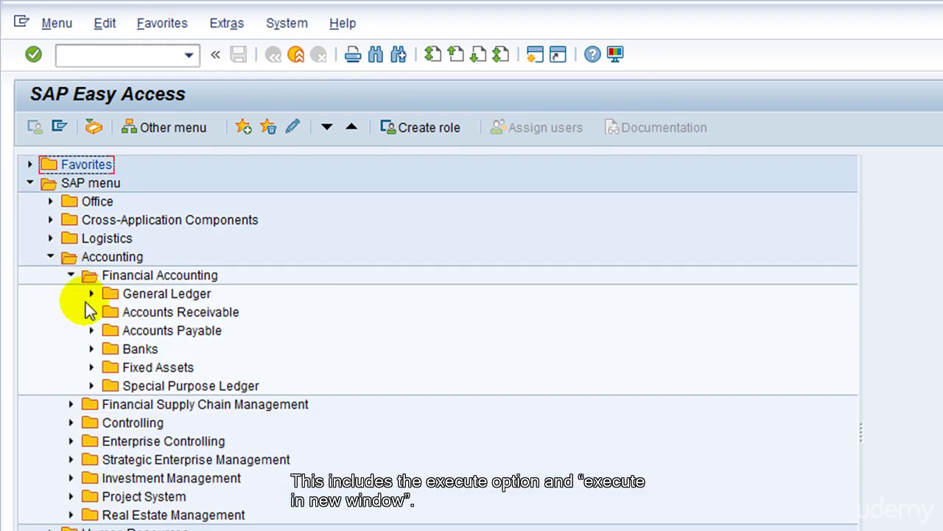
pyautogui.click(91, 293)
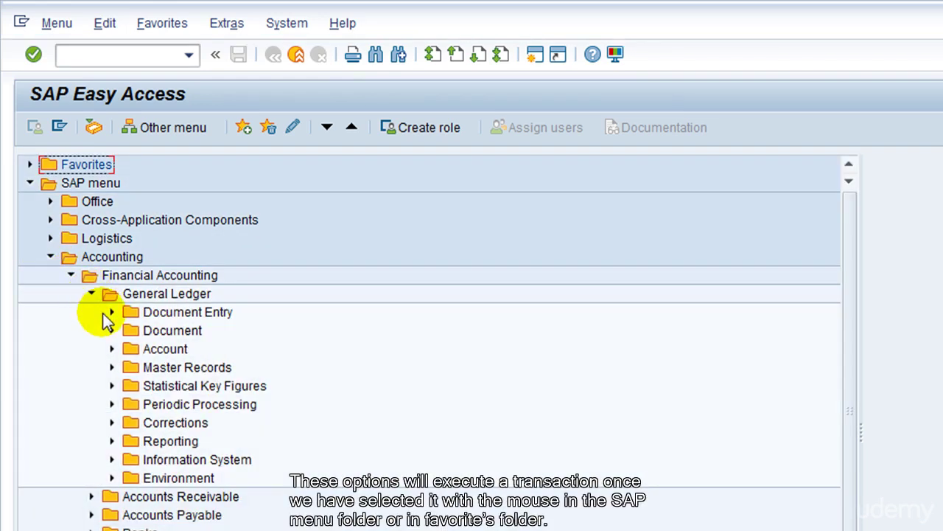
pyautogui.click(112, 349)
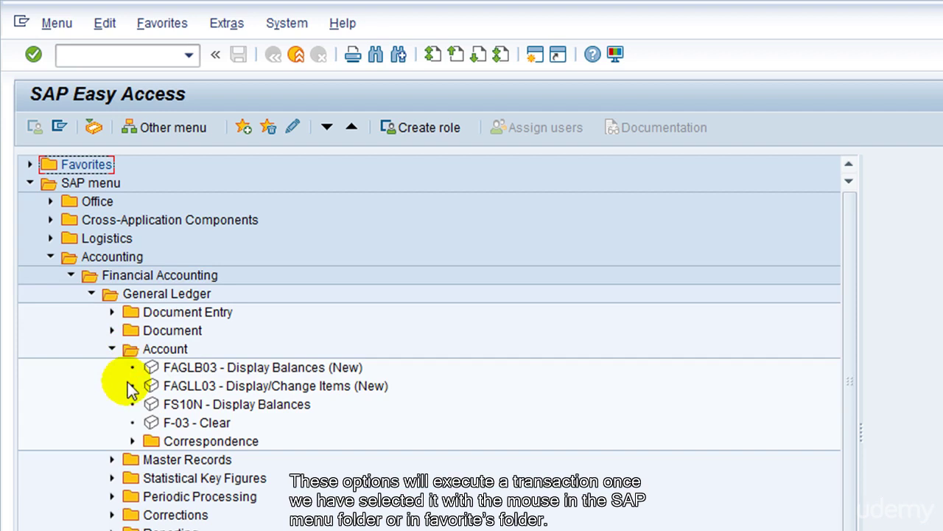
pyautogui.click(167, 424)
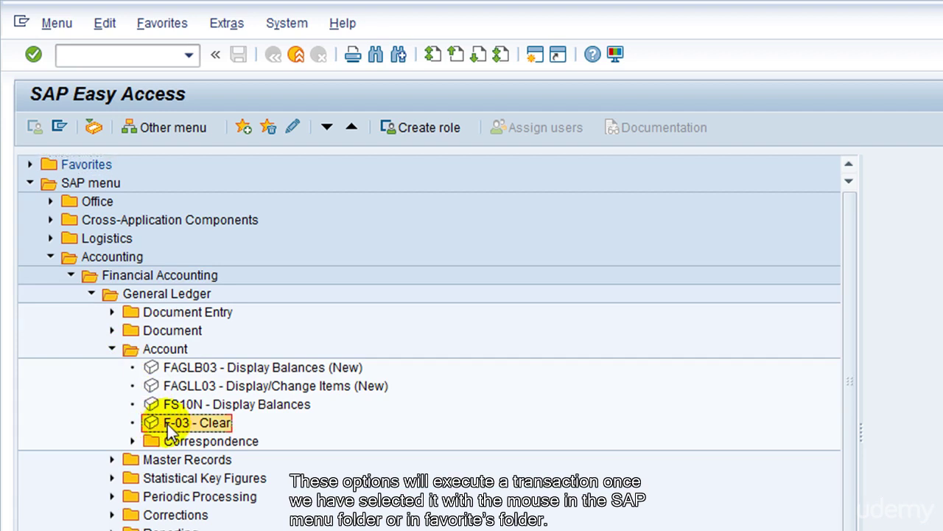
pyautogui.click(104, 23)
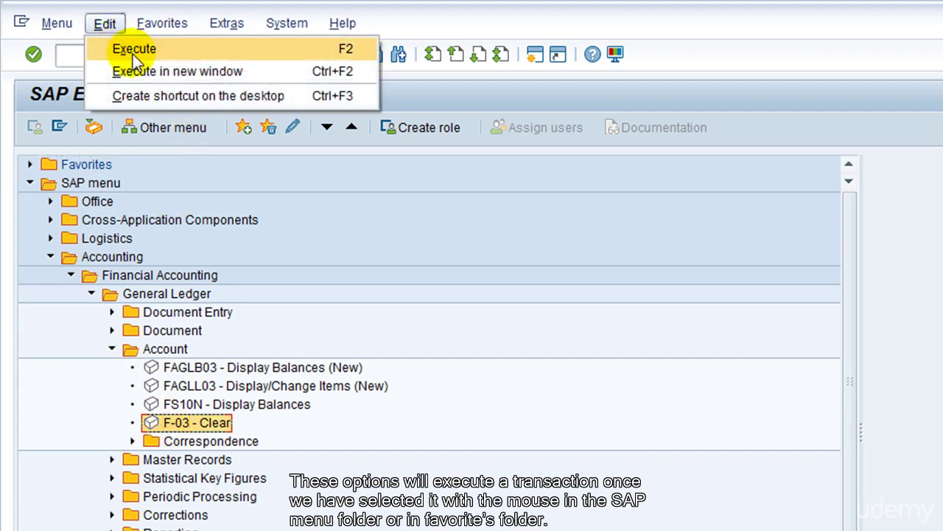
pyautogui.click(134, 51)
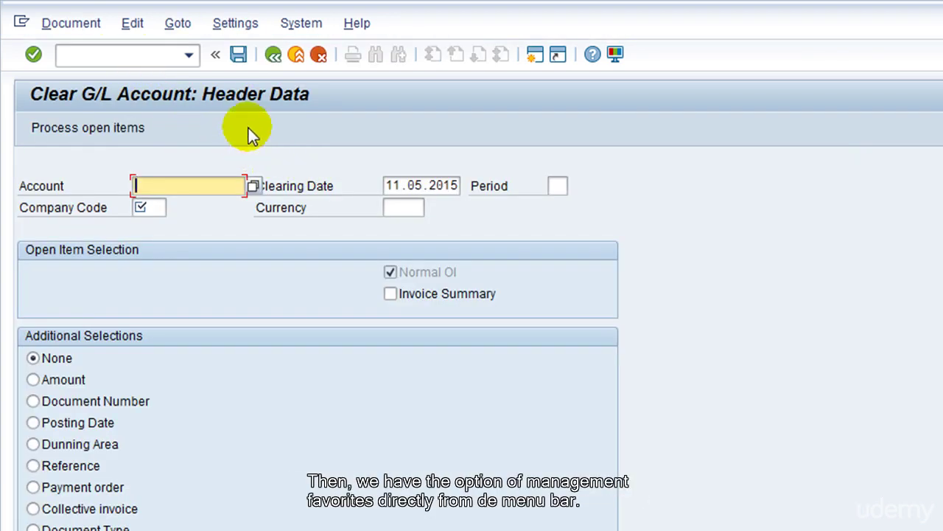
# Return to Easy Access and review the Favorites menu, the Favorites folder context menu, and Extras
pyautogui.click(296, 59)
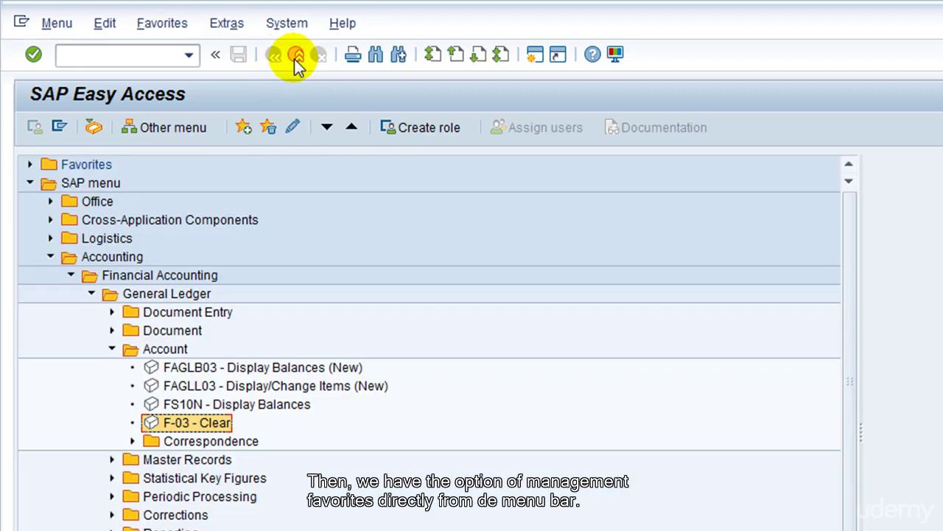
pyautogui.click(186, 32)
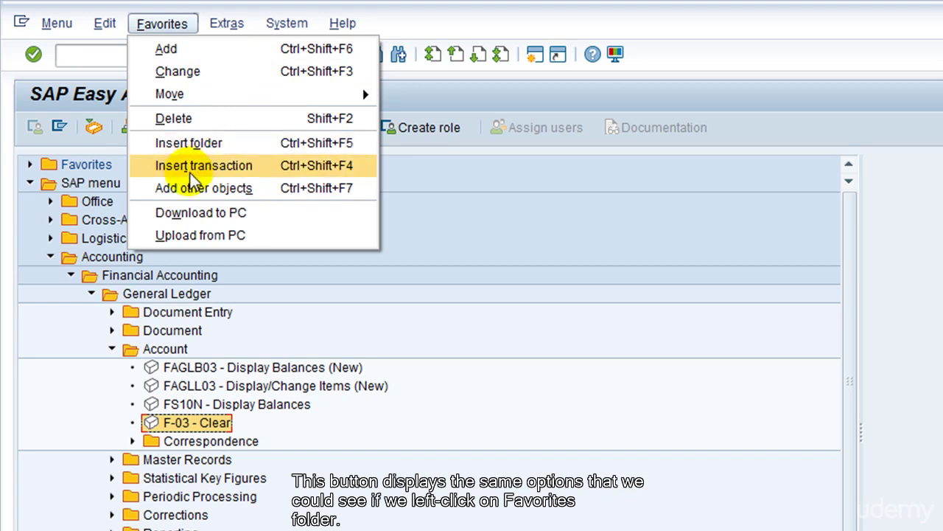
pyautogui.rightClick(59, 164)
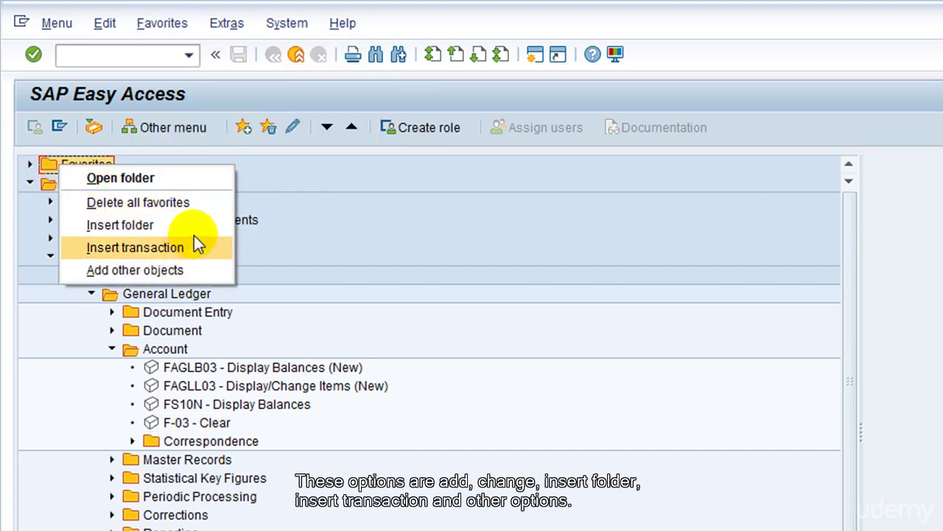
pyautogui.click(162, 23)
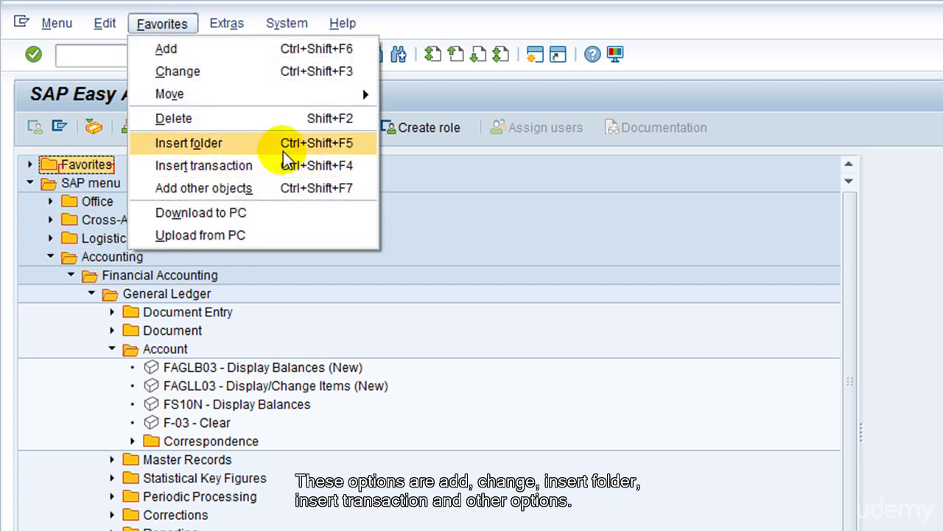
pyautogui.click(227, 23)
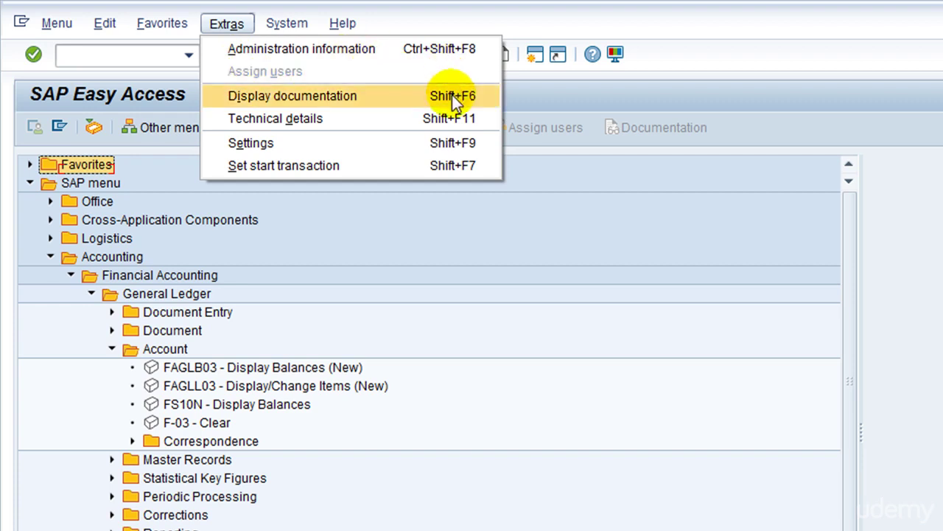
# In Extras > Settings, place favorites at the end of the tree and apply
pyautogui.click(251, 143)
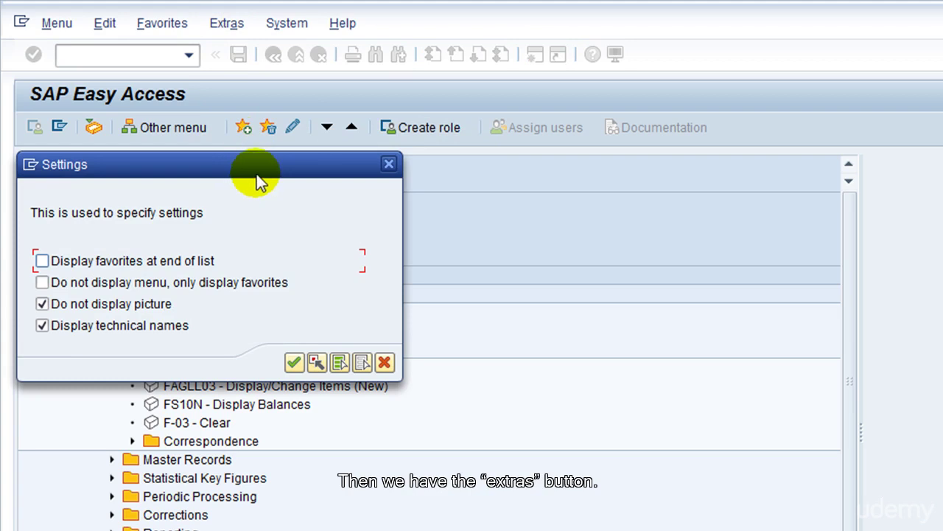
pyautogui.moveTo(256, 176); pyautogui.dragTo(499, 154)
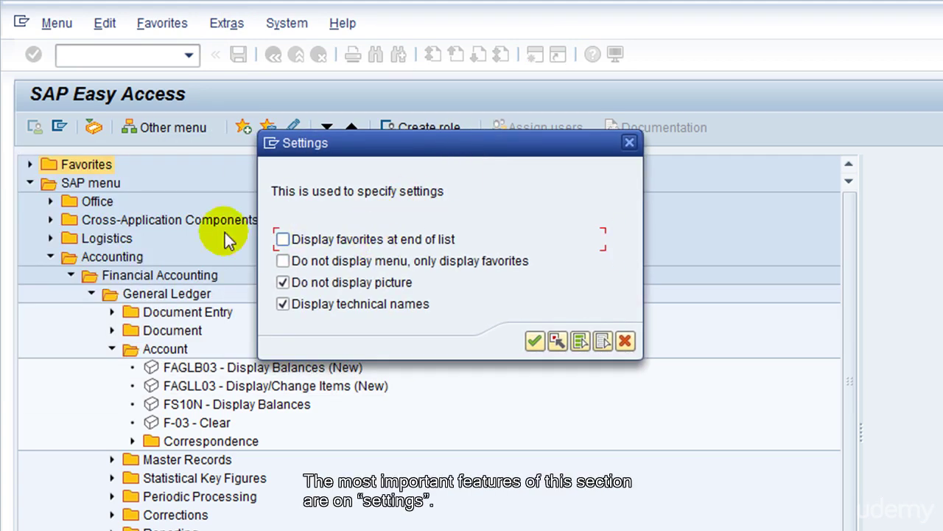
pyautogui.click(283, 239)
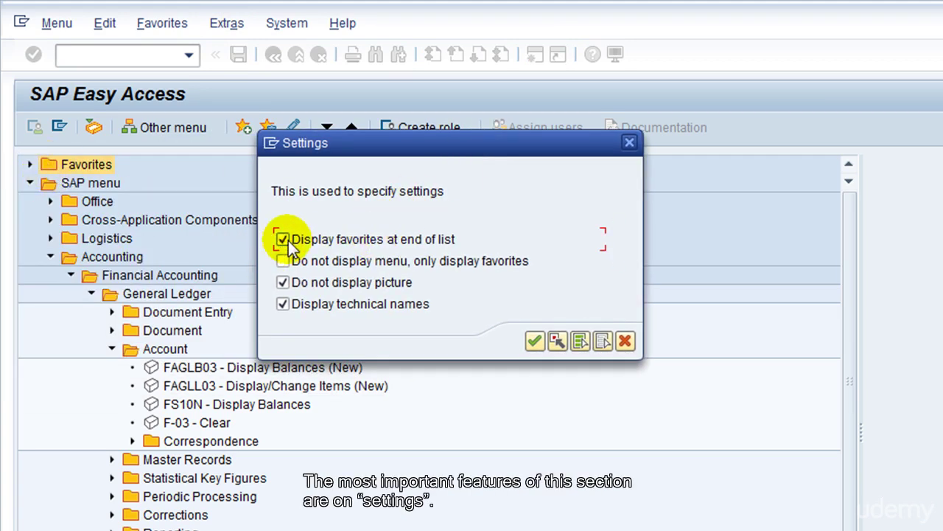
pyautogui.click(534, 342)
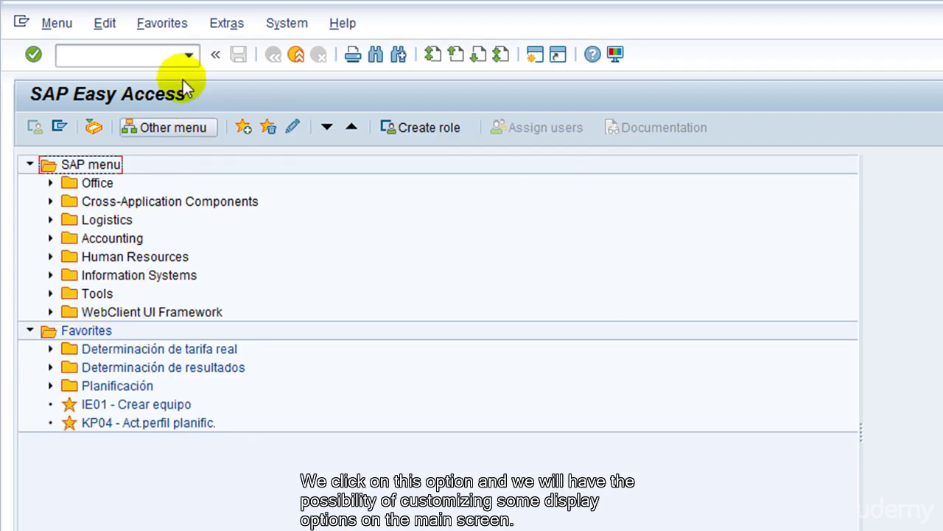
# Enable 'Do not display menu, only display favorites' in Extras > Settings and confirm
pyautogui.click(221, 27)
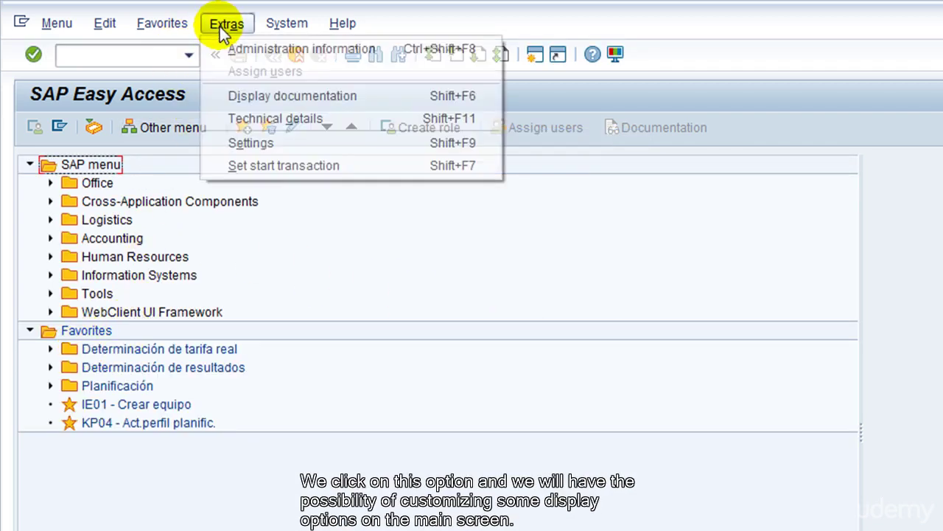
pyautogui.click(251, 143)
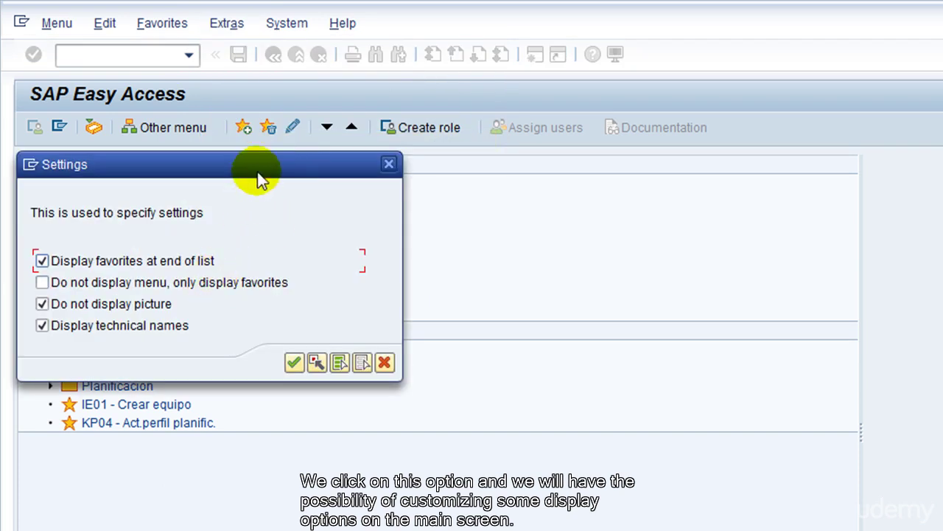
pyautogui.moveTo(230, 168); pyautogui.dragTo(404, 139)
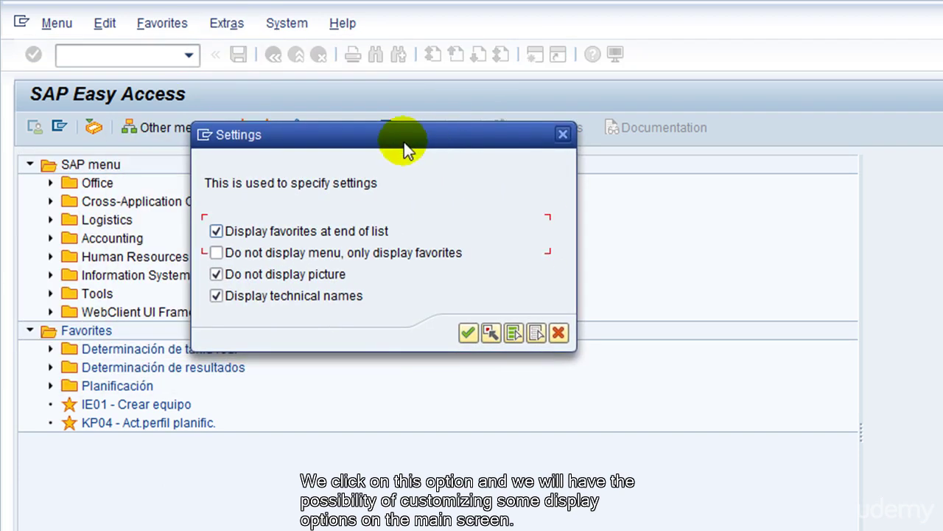
pyautogui.click(262, 254)
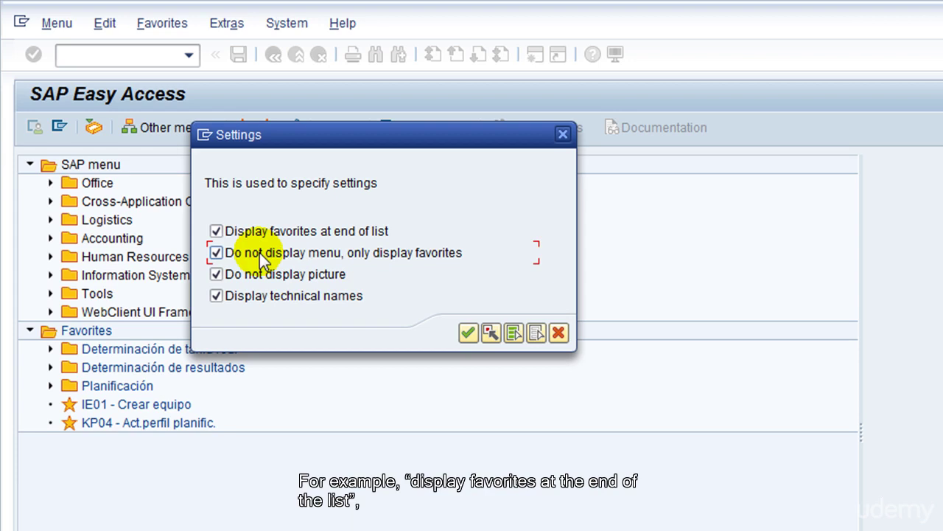
pyautogui.click(467, 333)
# Untick 'Do not display menu' in Extras > Settings so the SAP menu reappears
pyautogui.click(30, 166)
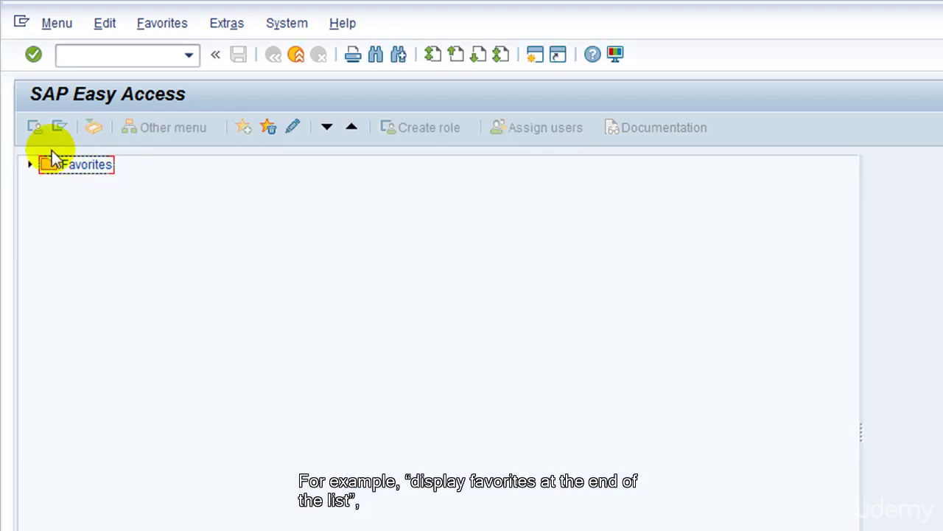
pyautogui.click(246, 28)
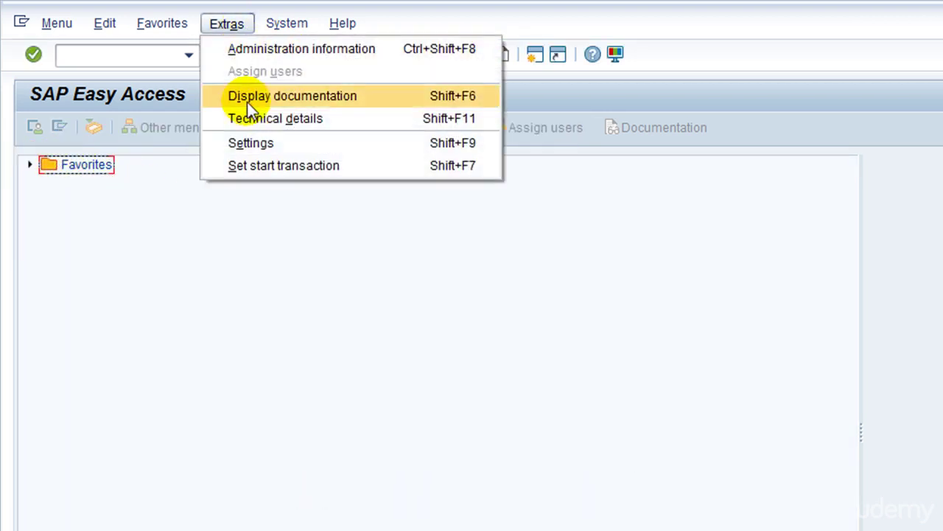
pyautogui.click(248, 140)
pyautogui.moveTo(233, 165); pyautogui.dragTo(425, 118)
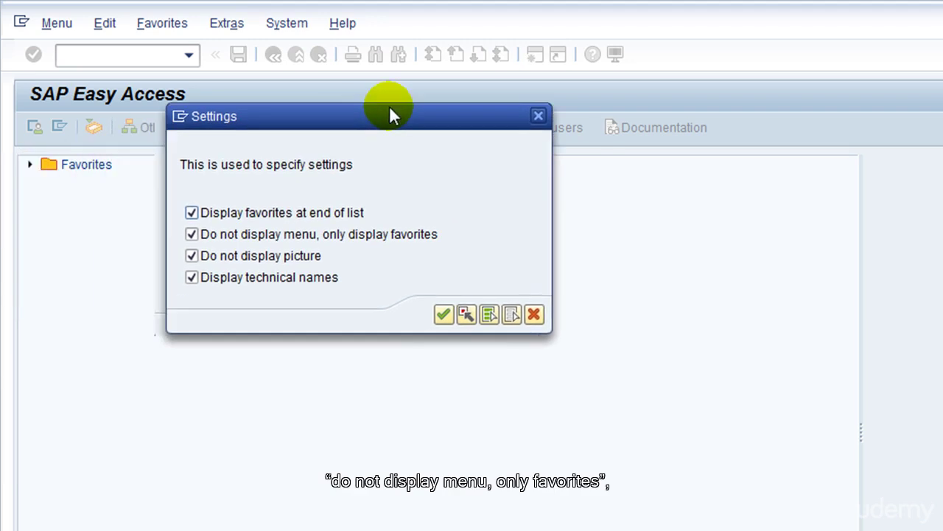
pyautogui.click(251, 237)
pyautogui.click(485, 316)
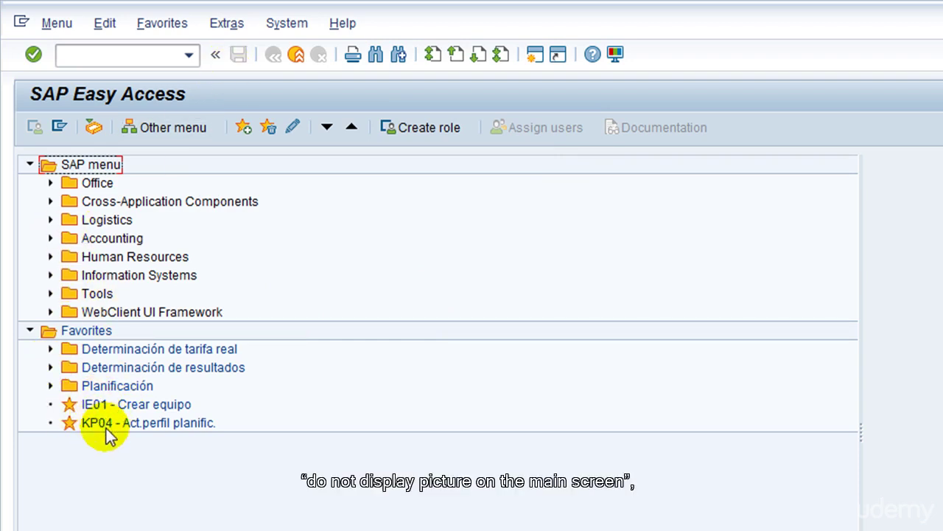
# Untick 'Display technical names' in Extras > Settings and confirm
pyautogui.click(226, 24)
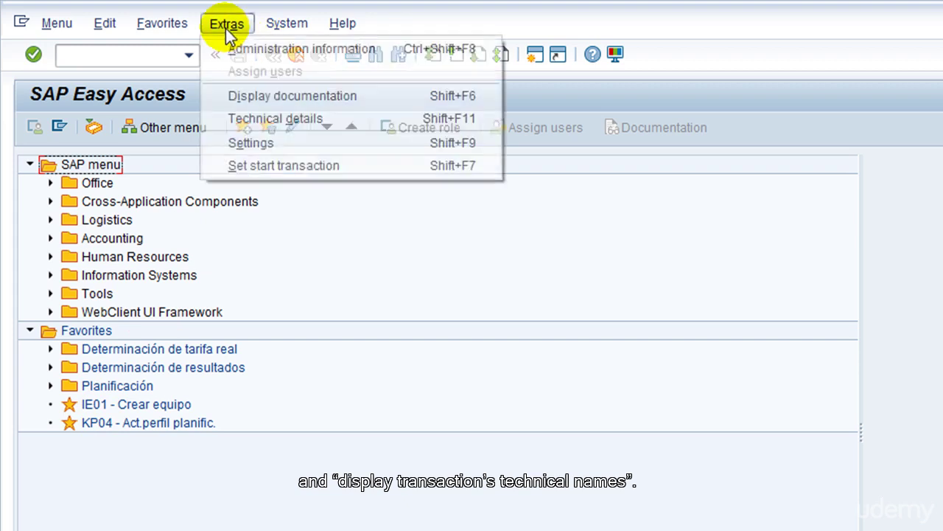
pyautogui.click(249, 142)
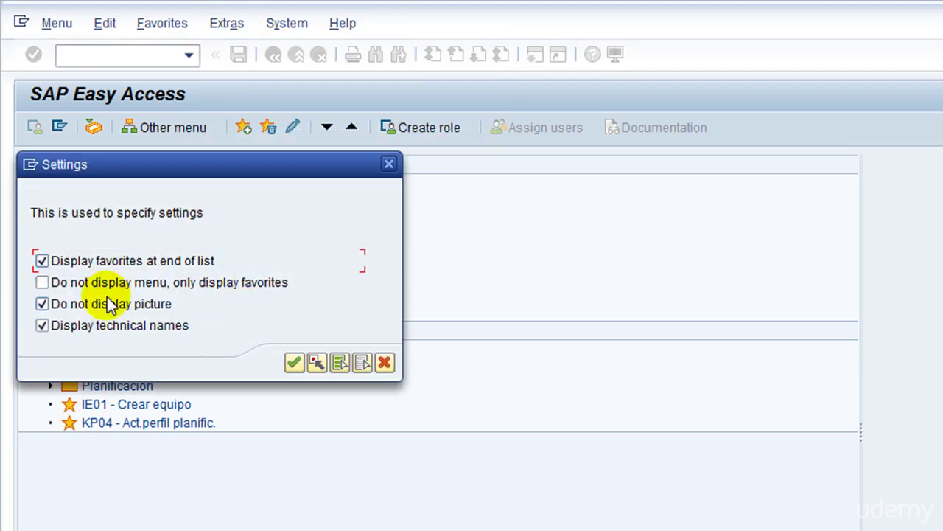
pyautogui.click(71, 329)
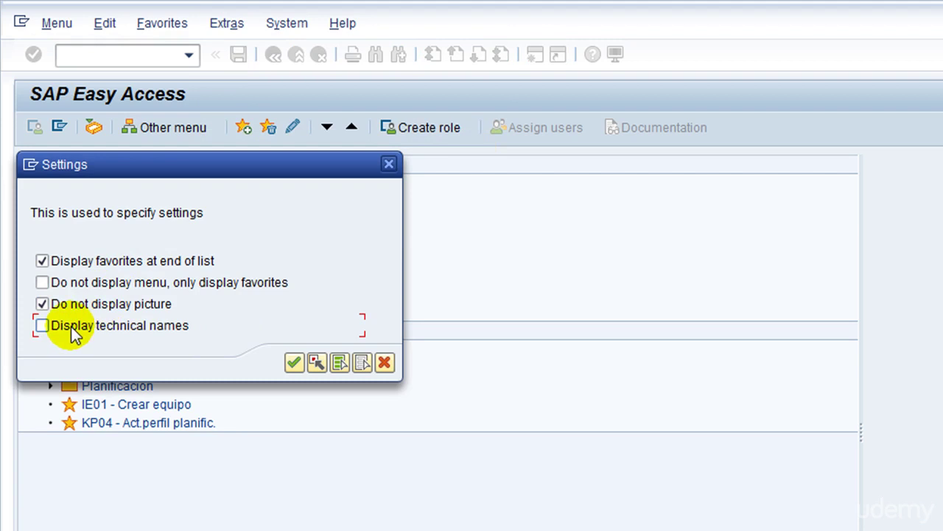
pyautogui.click(294, 362)
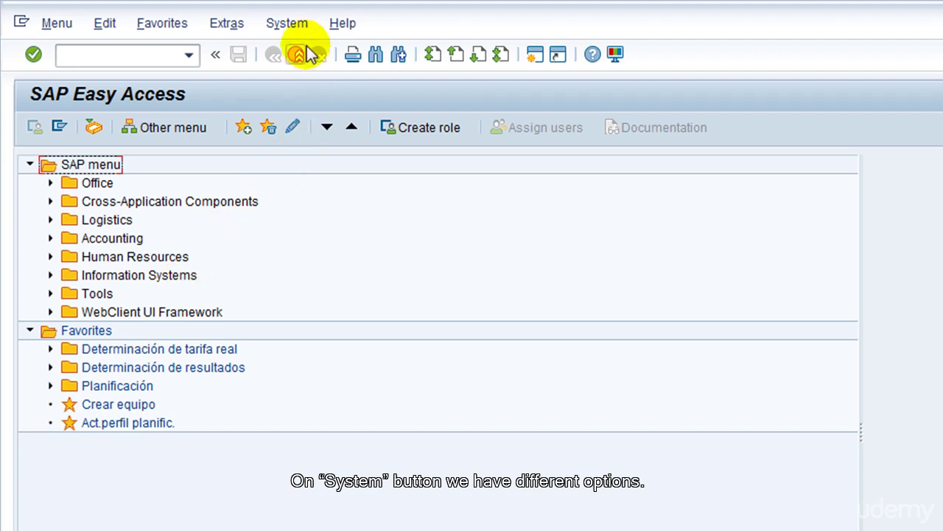
# Open the System menu to show sessions, user profile, status and log off
pyautogui.click(299, 24)
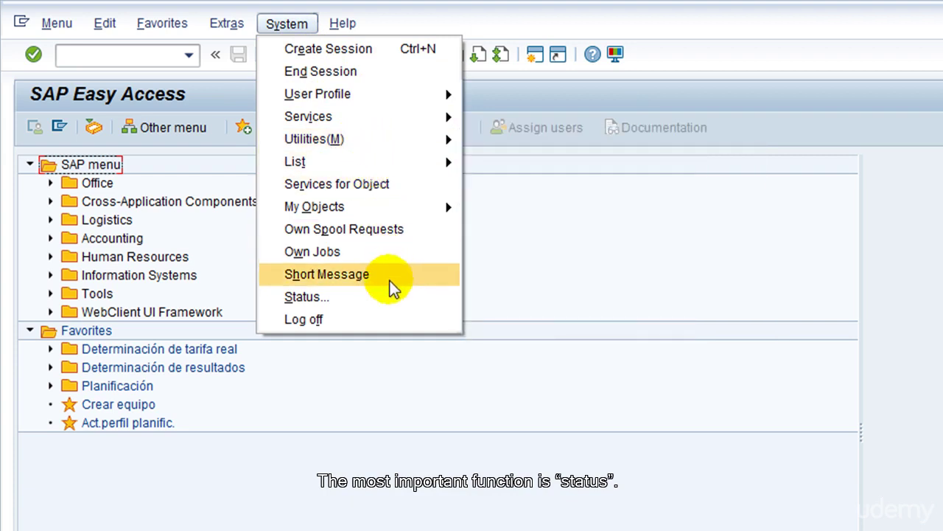
# Open System > Status, mark the user name and logon language values, then close it
pyautogui.click(313, 297)
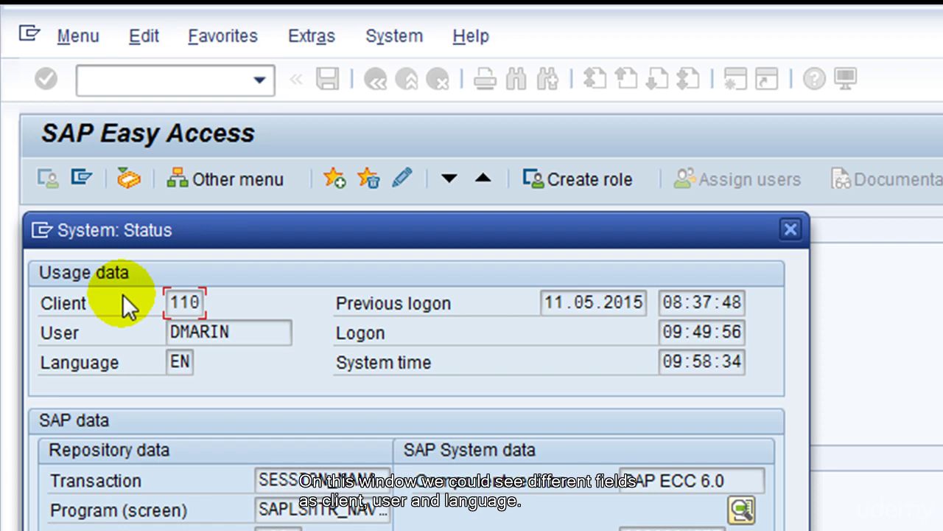
pyautogui.doubleClick(193, 332)
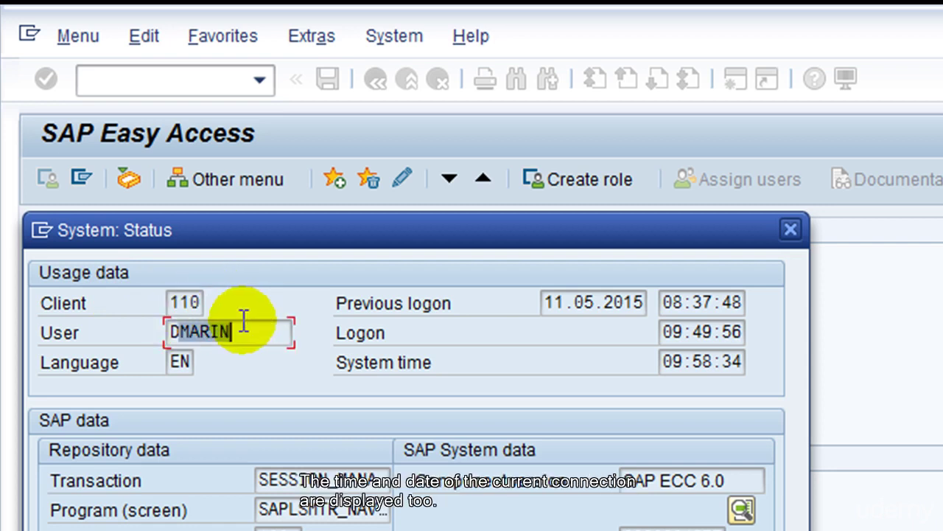
pyautogui.doubleClick(179, 362)
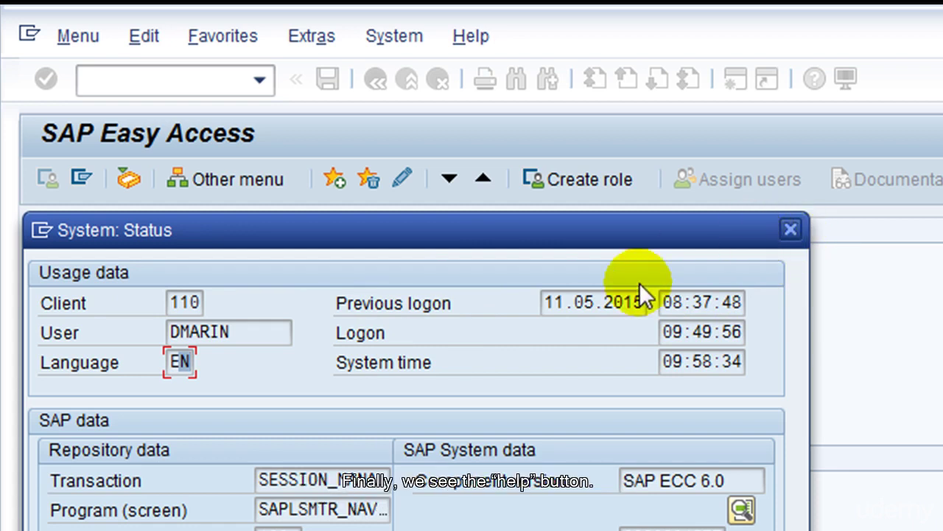
pyautogui.click(790, 230)
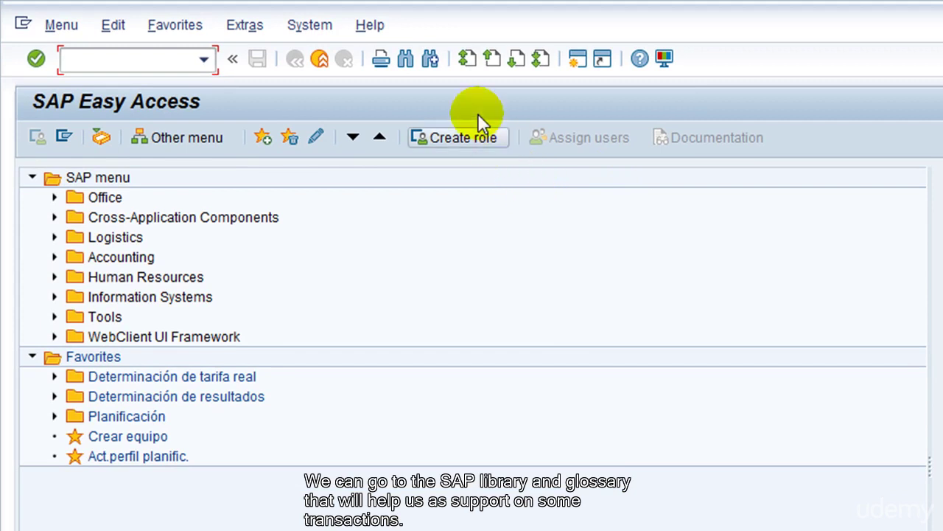
# Review the Help menu, close it, then collapse the SAP menu and Favorites folders
pyautogui.click(389, 29)
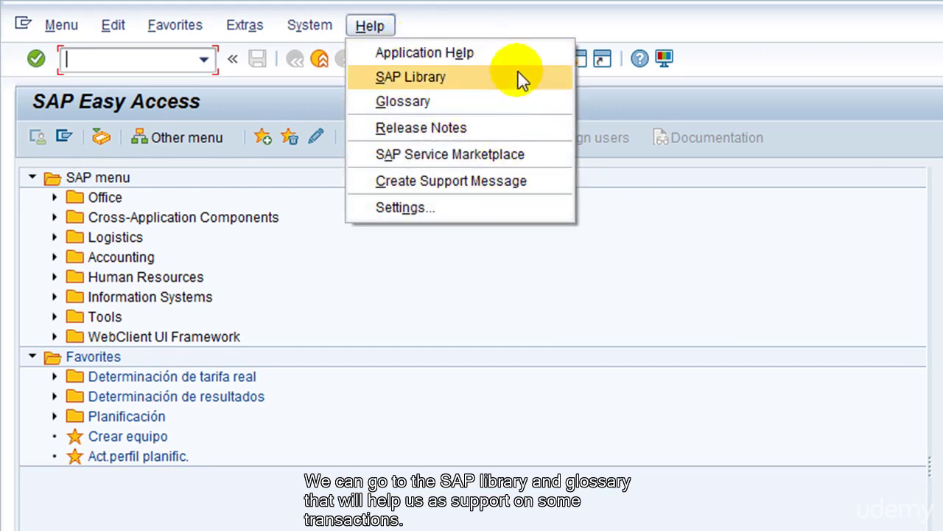
pyautogui.click(710, 34)
pyautogui.click(33, 177)
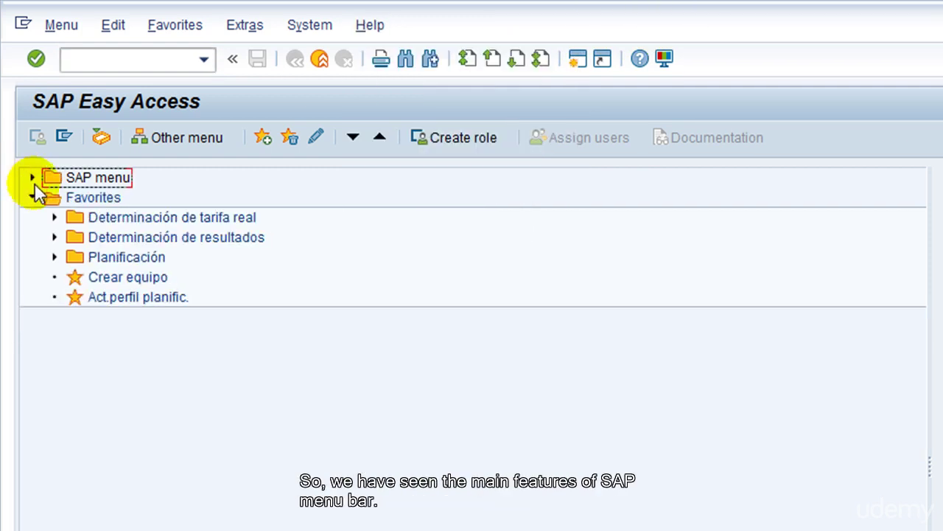
pyautogui.click(31, 197)
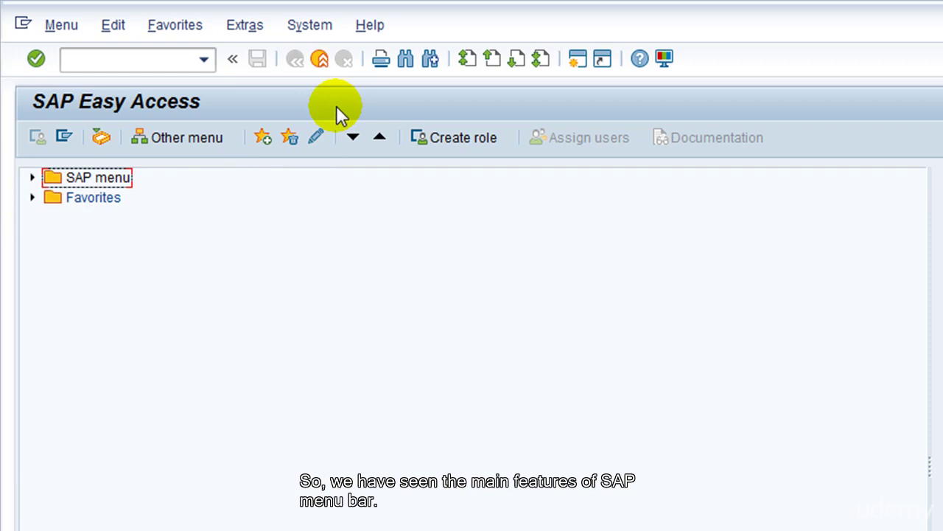